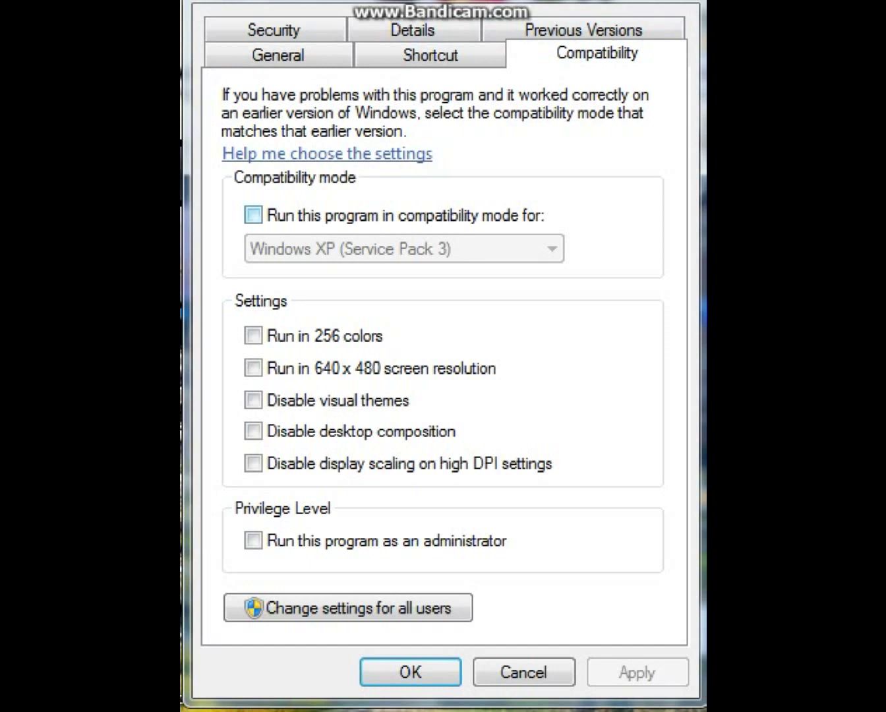
# - Set the Gutterball shortcut to run in Windows 2000 compatibility mode as an administrator, apply it, and allow Gutterball.exe to launch
pyautogui.click(253, 215)
pyautogui.click(404, 250)
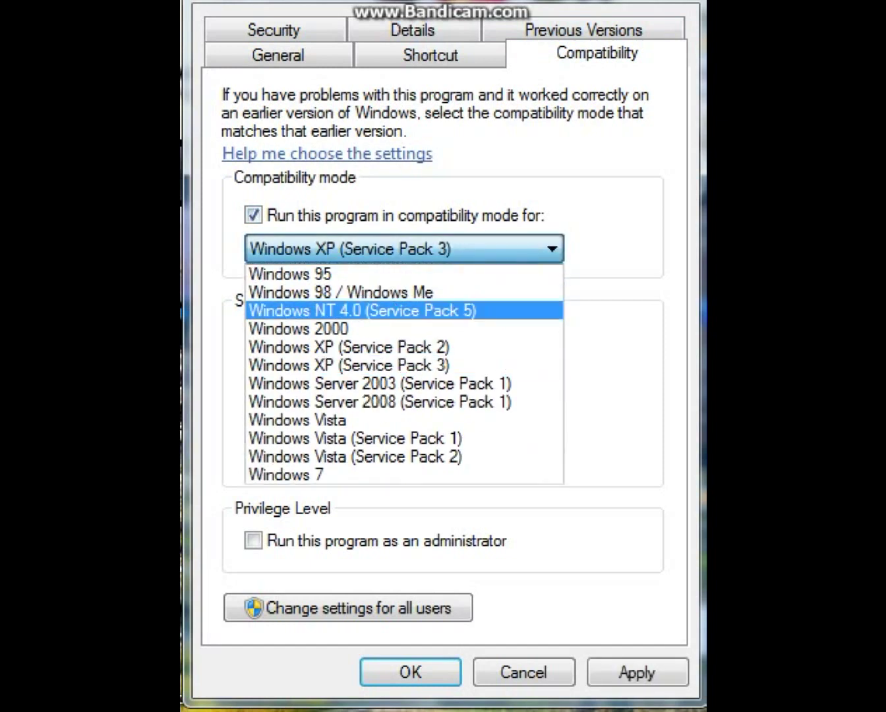
pyautogui.click(316, 330)
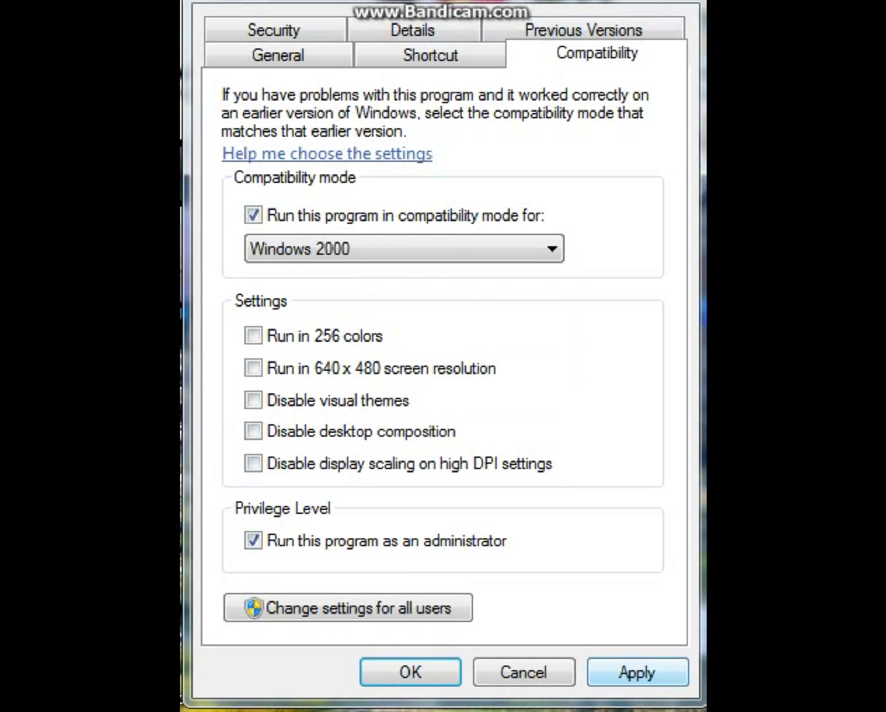
pyautogui.click(637, 672)
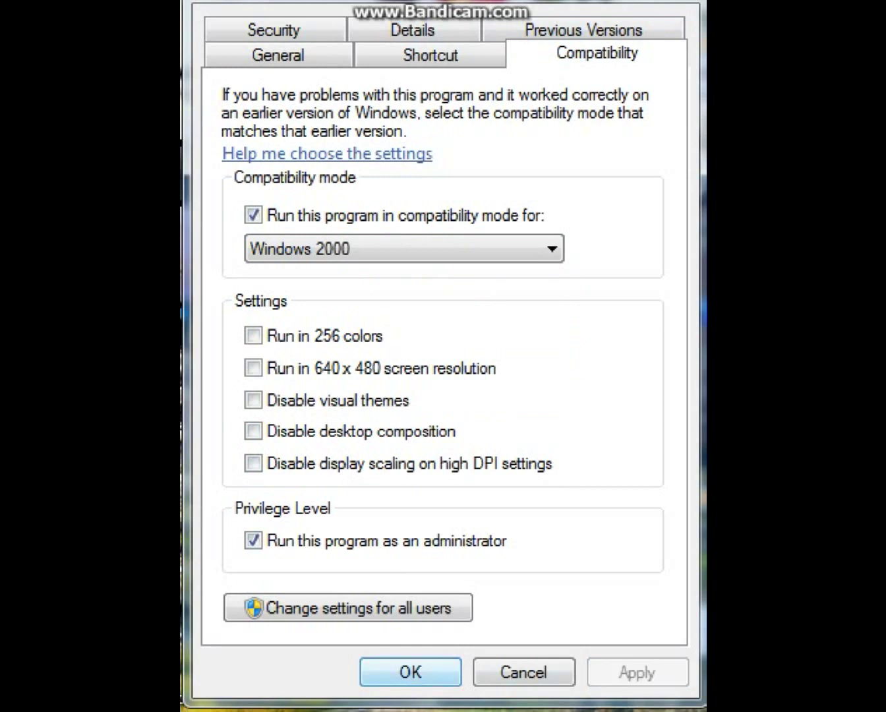
pyautogui.click(410, 671)
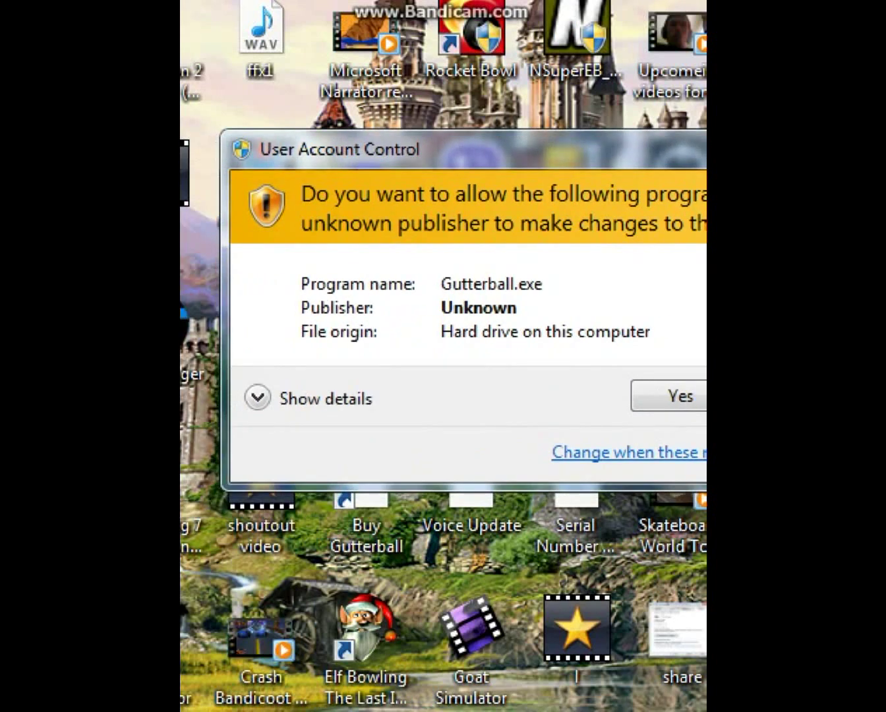
pyautogui.click(592, 385)
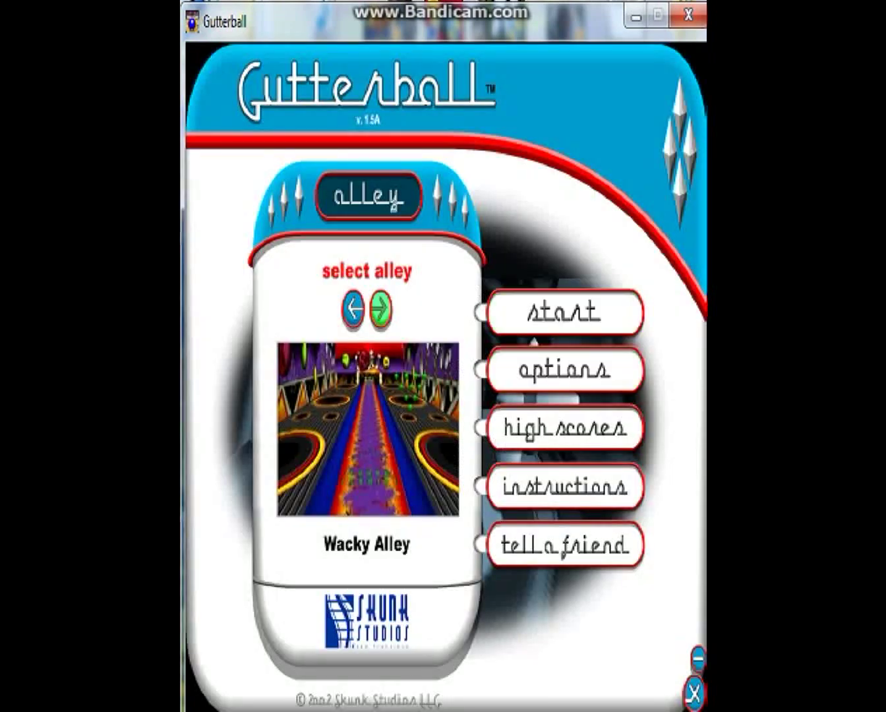
# - Select the Retro Bowl alley and start a one-player game with the Highway ball
pyautogui.click(380, 308)
pyautogui.click(380, 308)
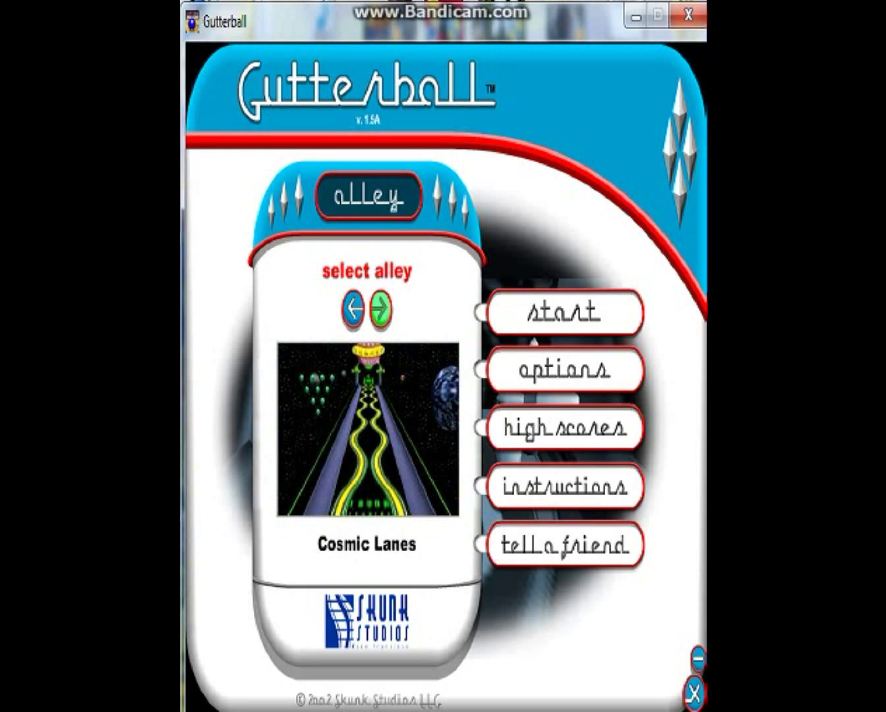
pyautogui.click(381, 308)
pyautogui.click(381, 308)
pyautogui.click(535, 329)
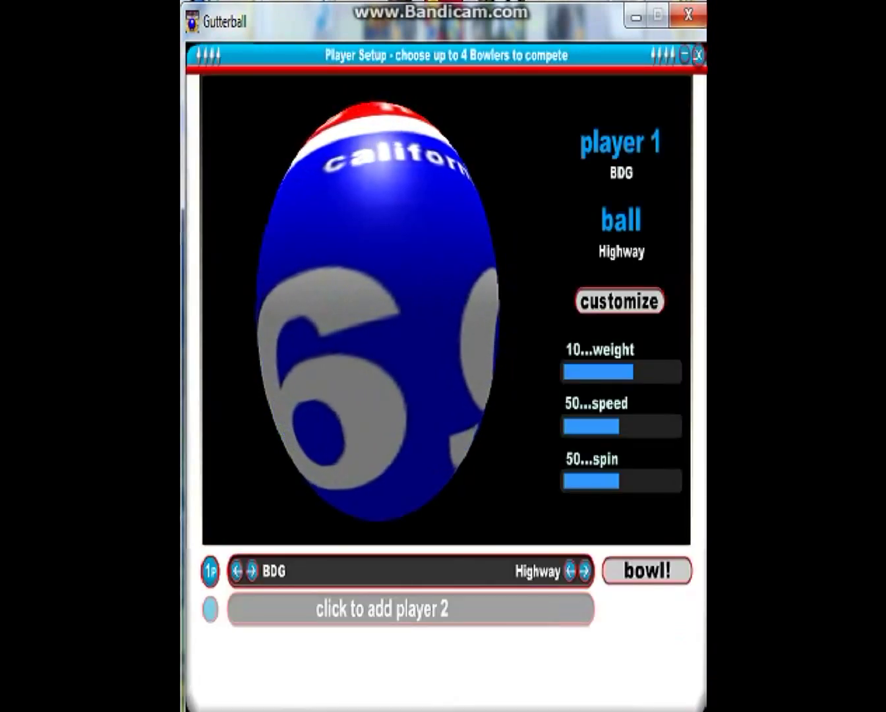
pyautogui.click(699, 56)
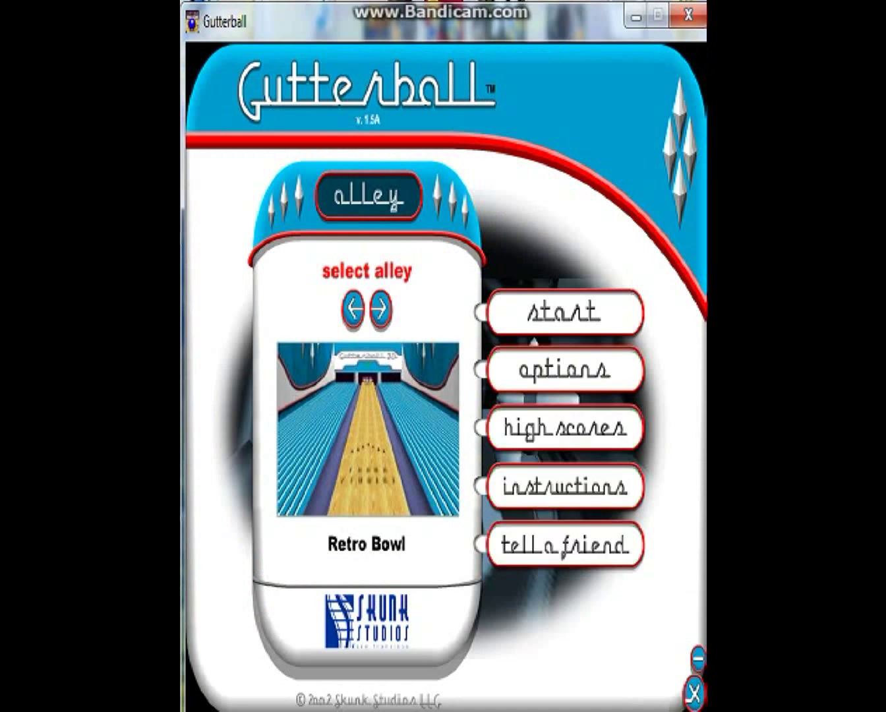
pyautogui.click(564, 312)
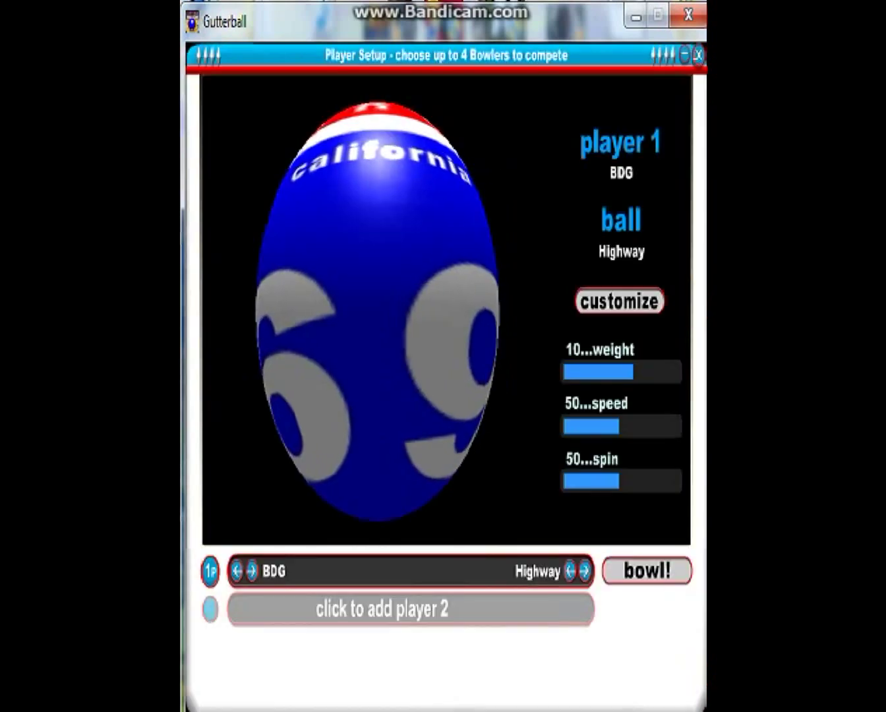
pyautogui.click(647, 570)
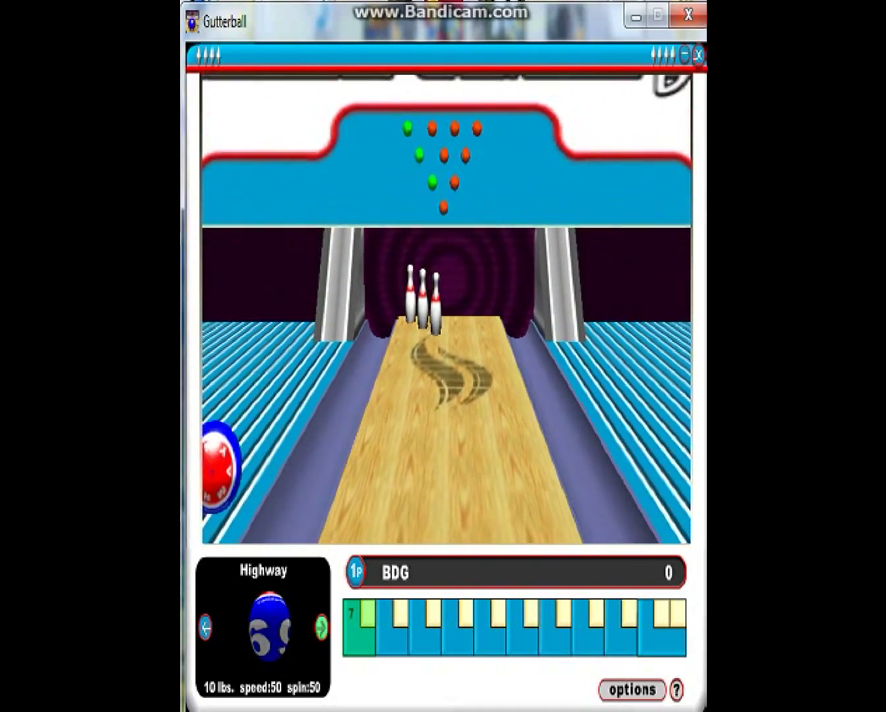
# - Switch to the Retro 2 ball, bowl the second ball of the first frame, and check the in-game options
pyautogui.click(321, 627)
pyautogui.click(321, 627)
pyautogui.moveTo(447, 461); pyautogui.dragTo(447, 316)
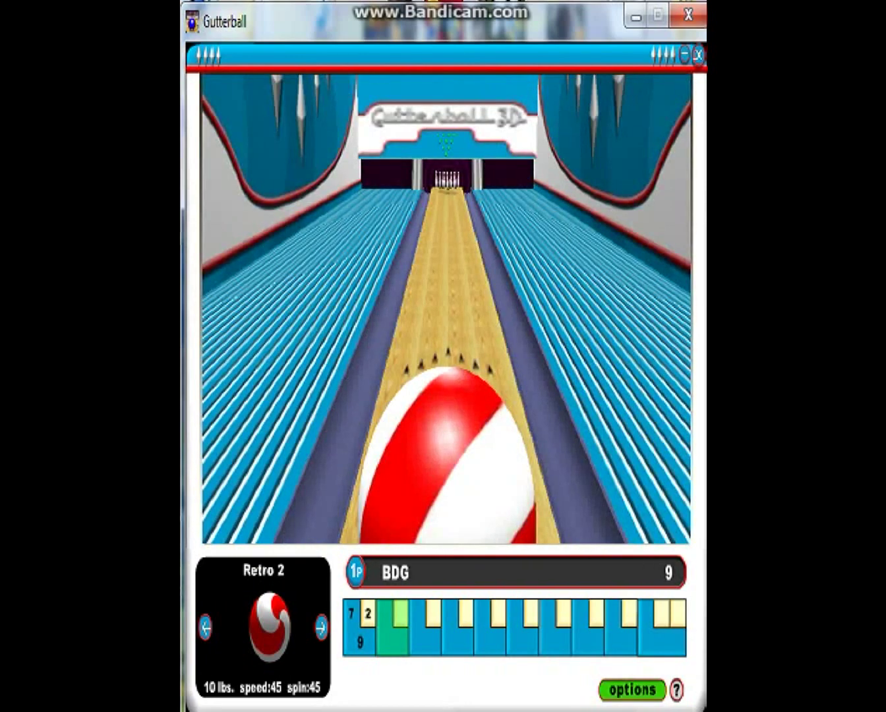
pyautogui.click(632, 690)
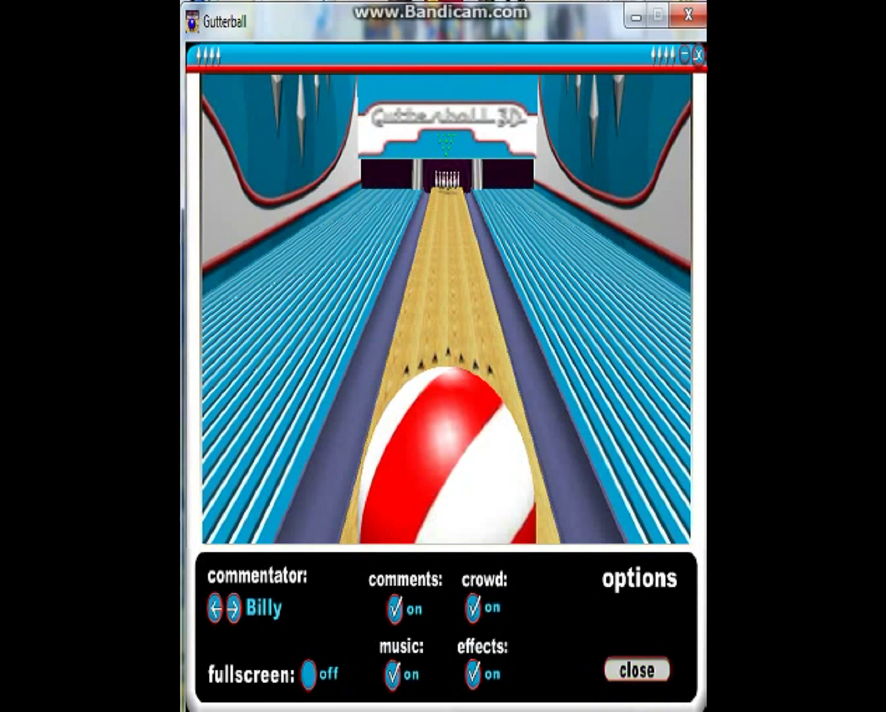
pyautogui.click(636, 670)
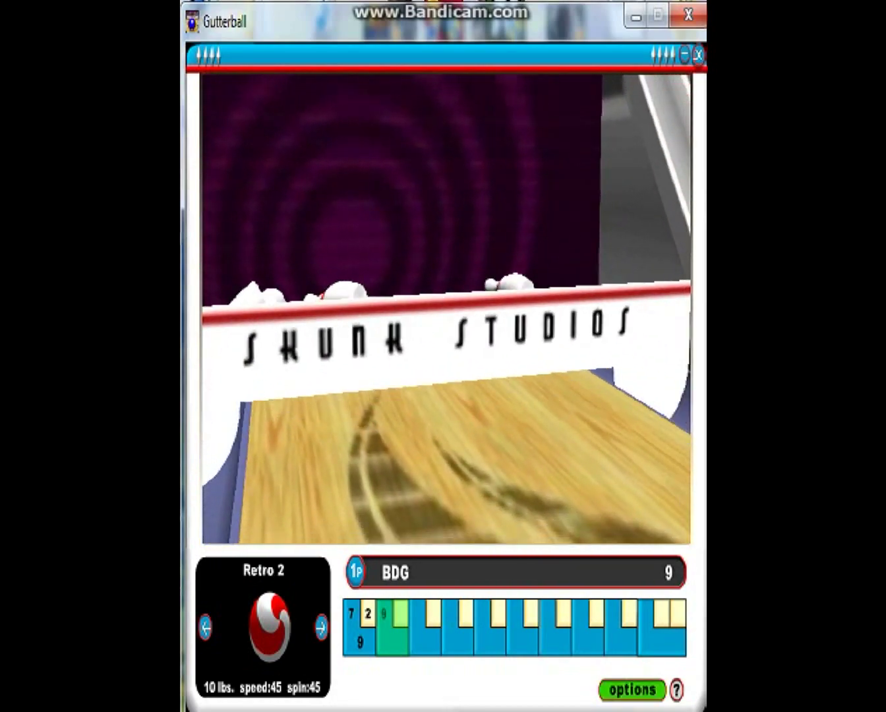
# - Switch to the Jupiter Cosmic ball, bowl twice more, and quit to the main menu
pyautogui.click(321, 627)
pyautogui.click(321, 627)
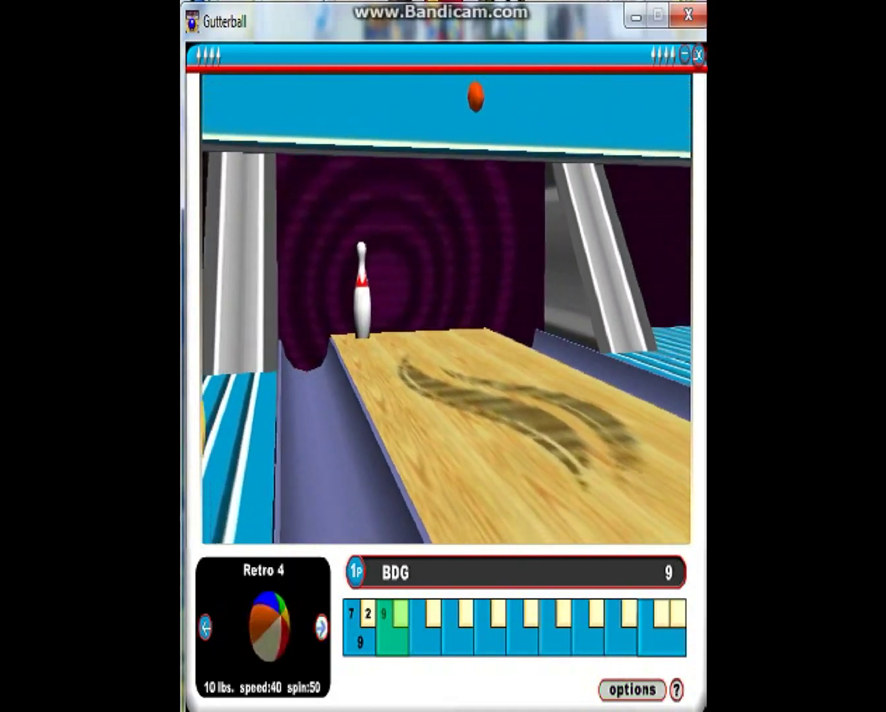
pyautogui.click(321, 627)
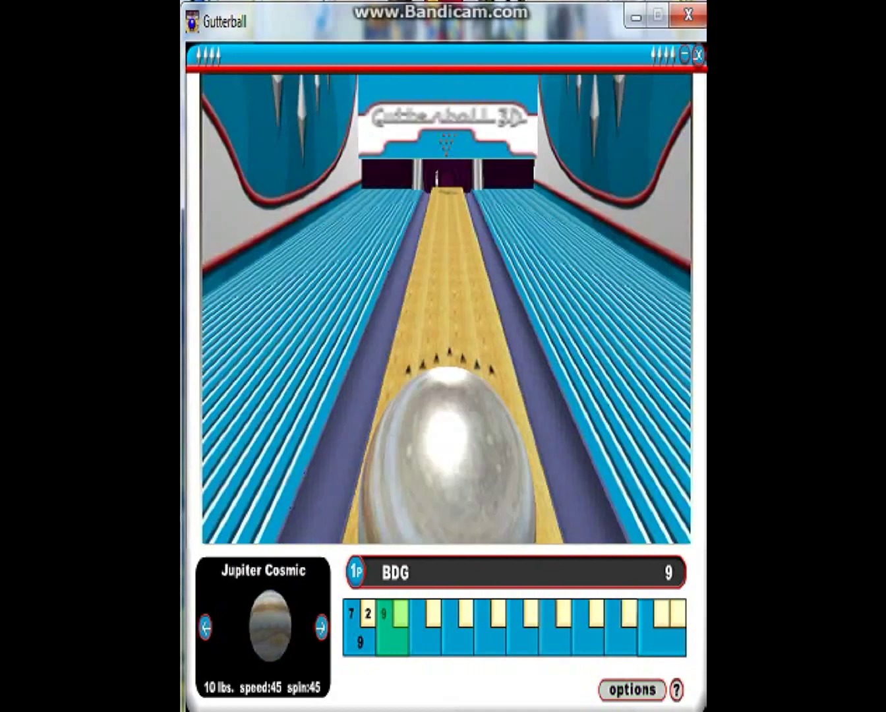
pyautogui.moveTo(451, 459); pyautogui.dragTo(452, 369)
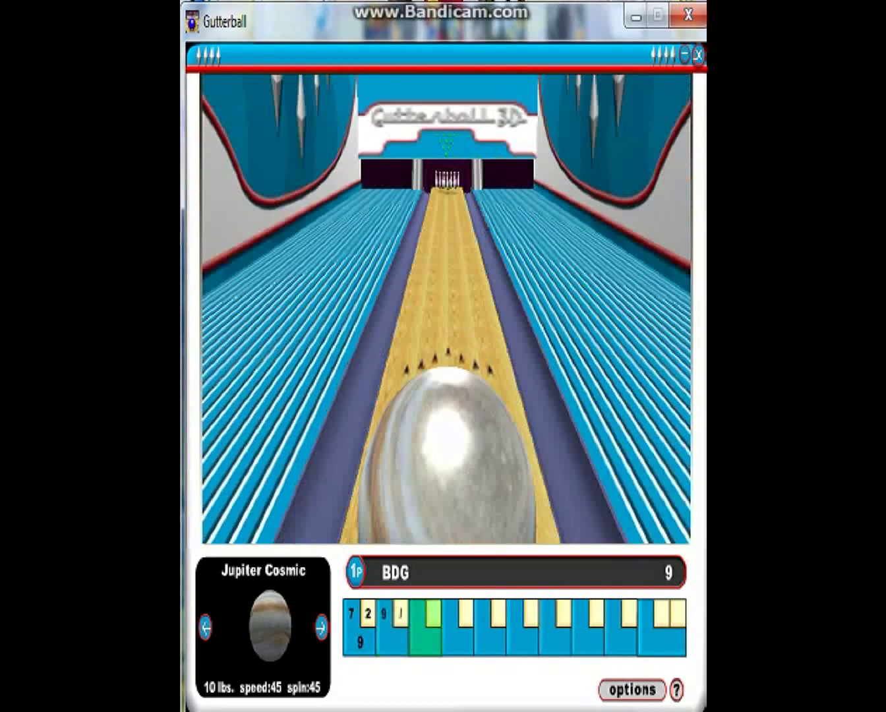
pyautogui.moveTo(451, 456); pyautogui.dragTo(448, 370)
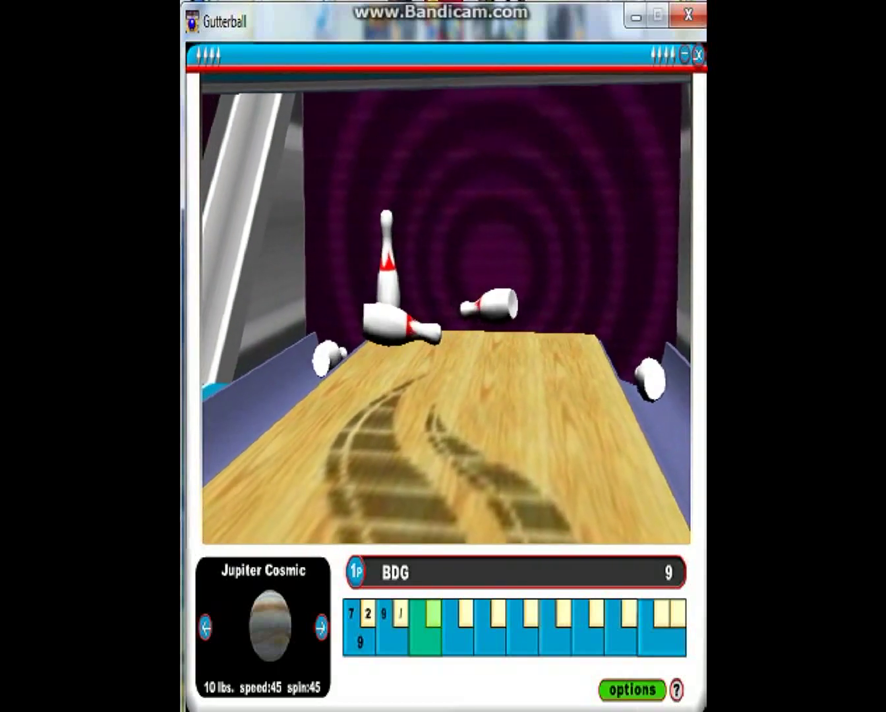
pyautogui.click(632, 690)
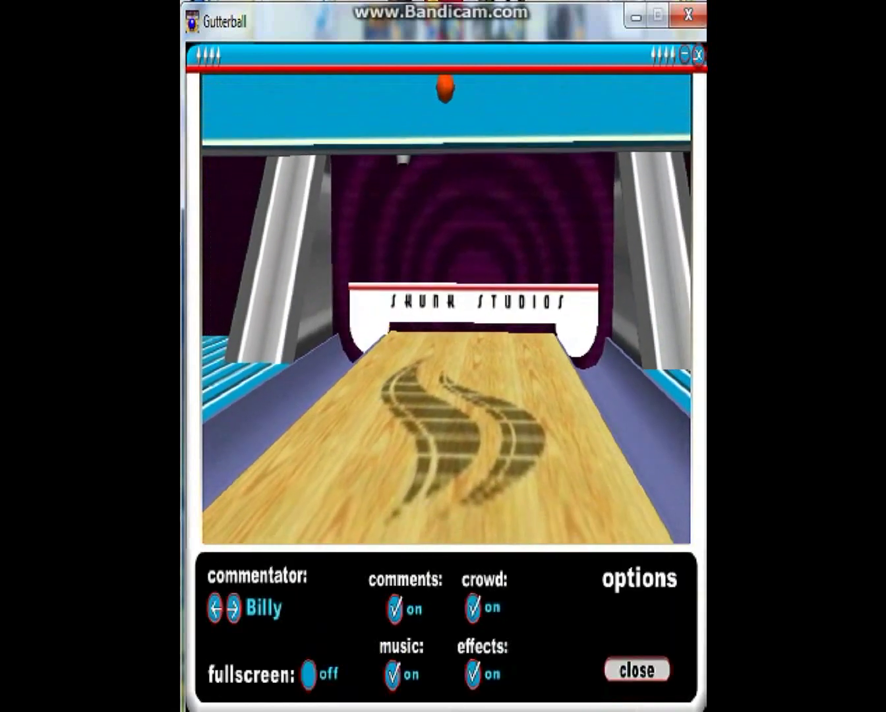
pyautogui.press('Escape')
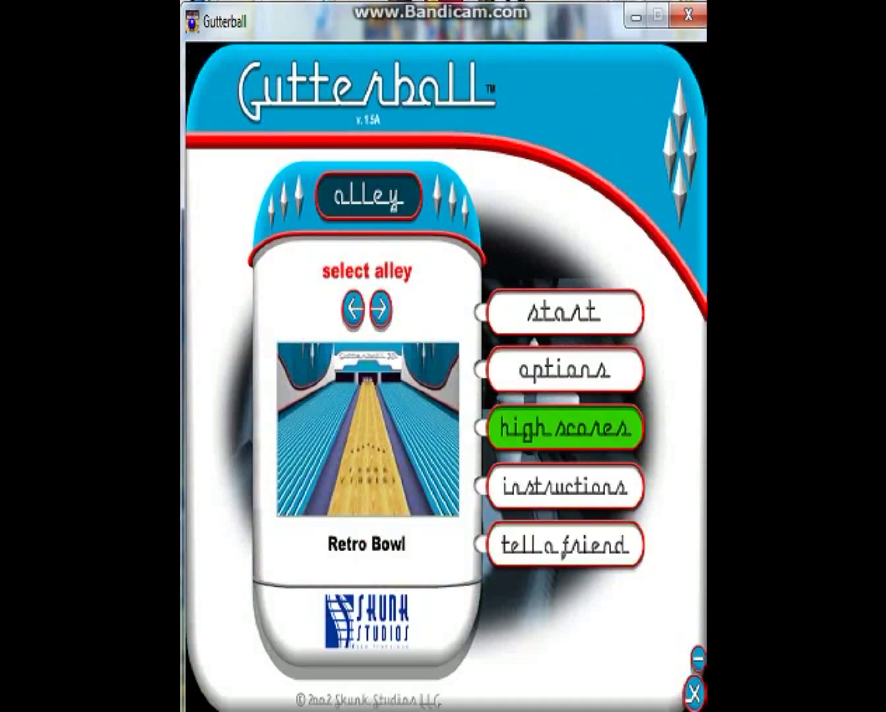
# - Open the game's audio and video options and cycle through the available 3D renderers
pyautogui.click(561, 369)
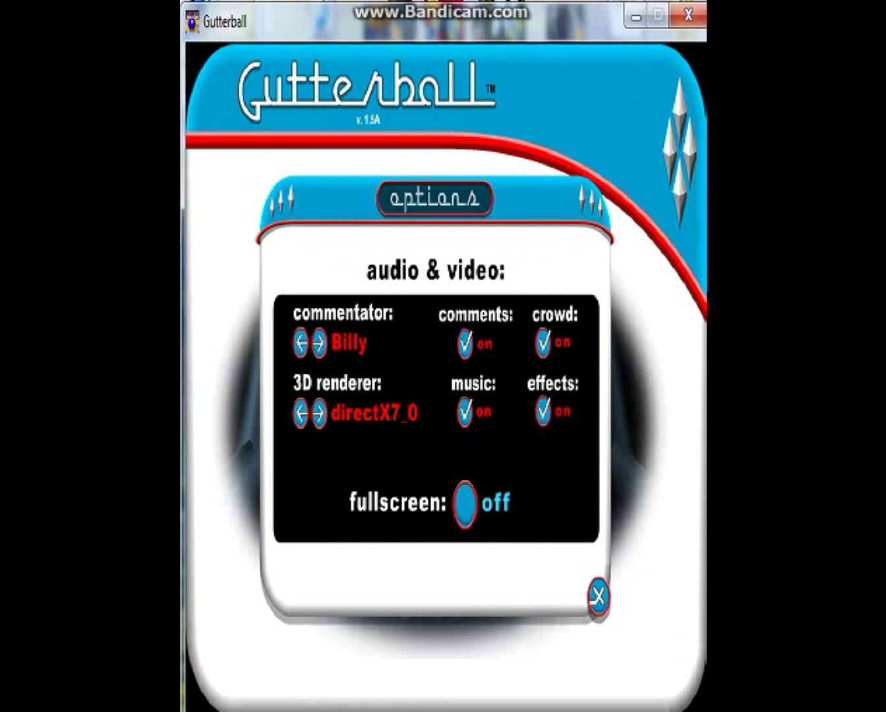
pyautogui.click(319, 413)
pyautogui.click(300, 413)
pyautogui.click(300, 413)
pyautogui.click(301, 413)
pyautogui.click(318, 413)
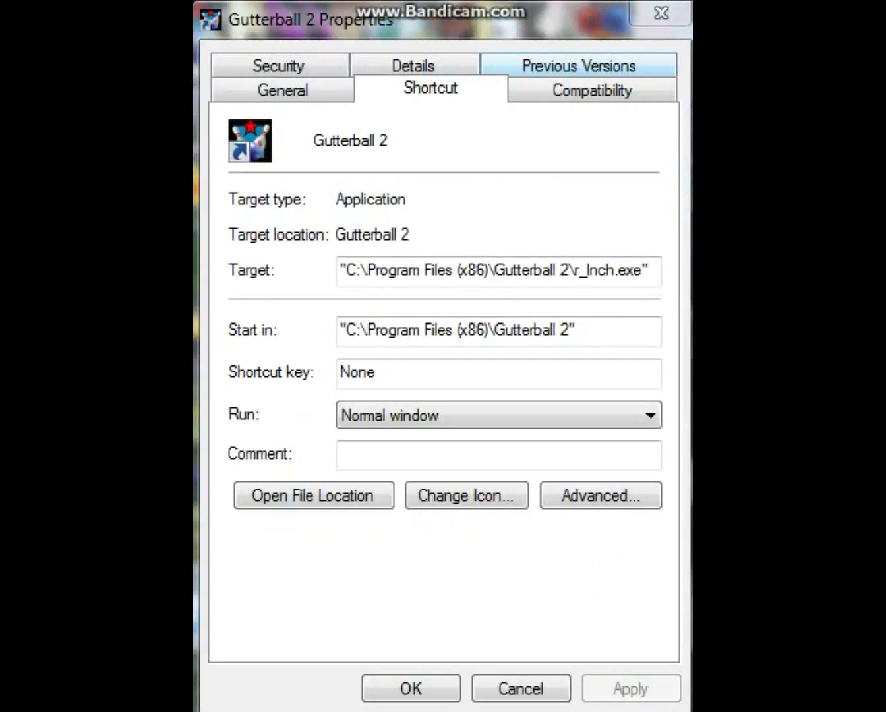
# - Choose Windows XP (Service Pack 3) as the compatibility mode for the Gutterball 2 shortcut
pyautogui.click(592, 90)
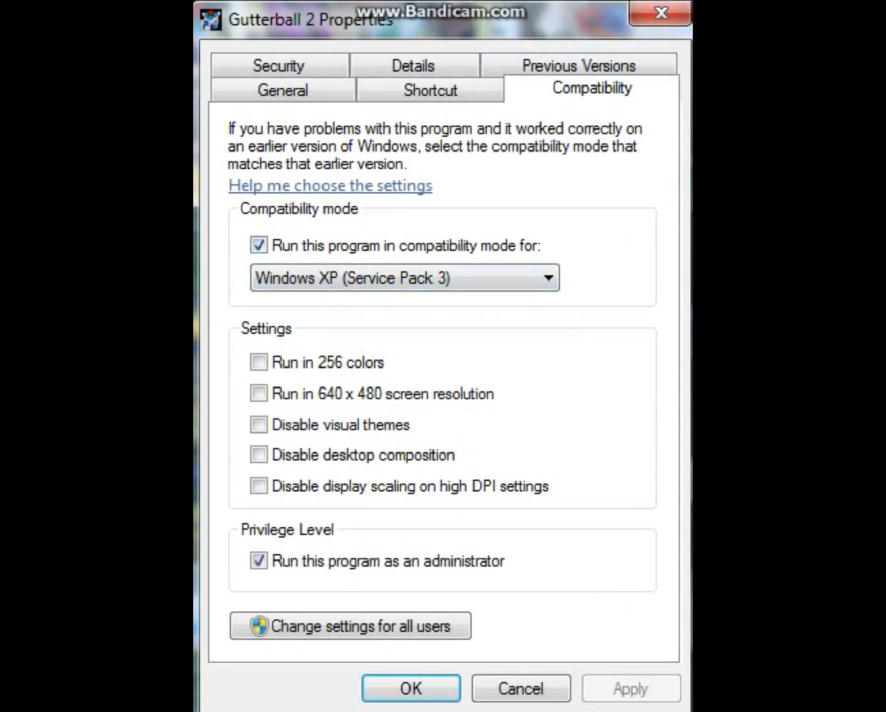
pyautogui.click(405, 278)
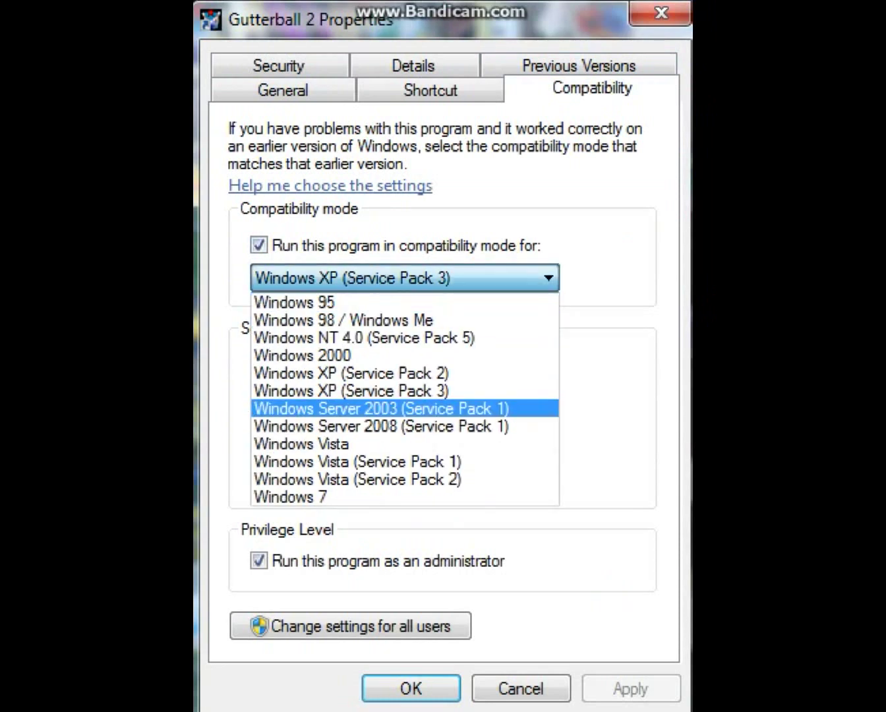
pyautogui.click(349, 390)
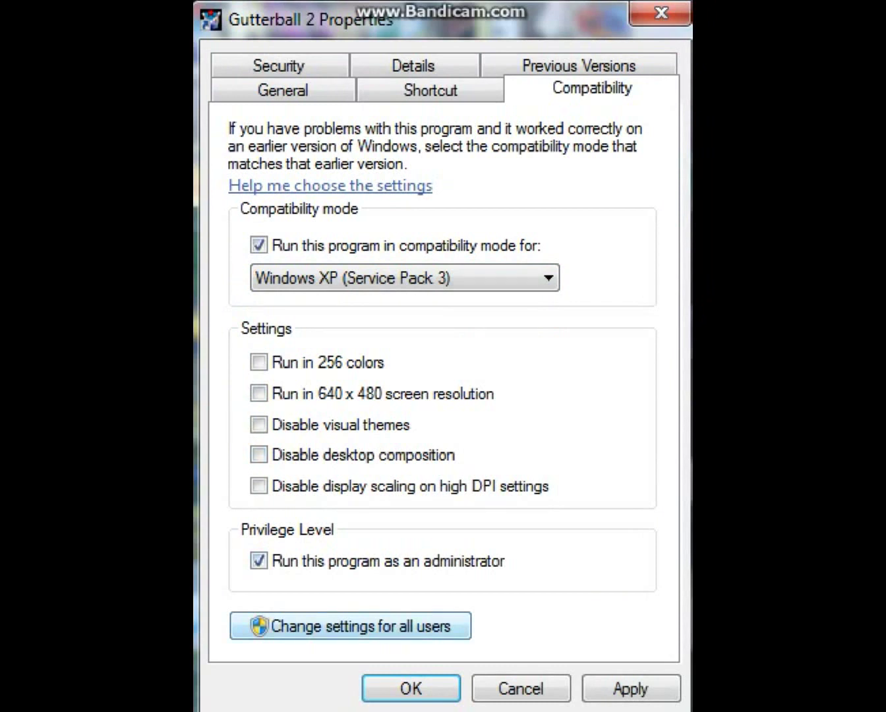
# - Enable Windows XP (Service Pack 3) compatibility mode and administrator rights for all users of Gutterball 2, apply the settings, and launch the game
pyautogui.click(351, 626)
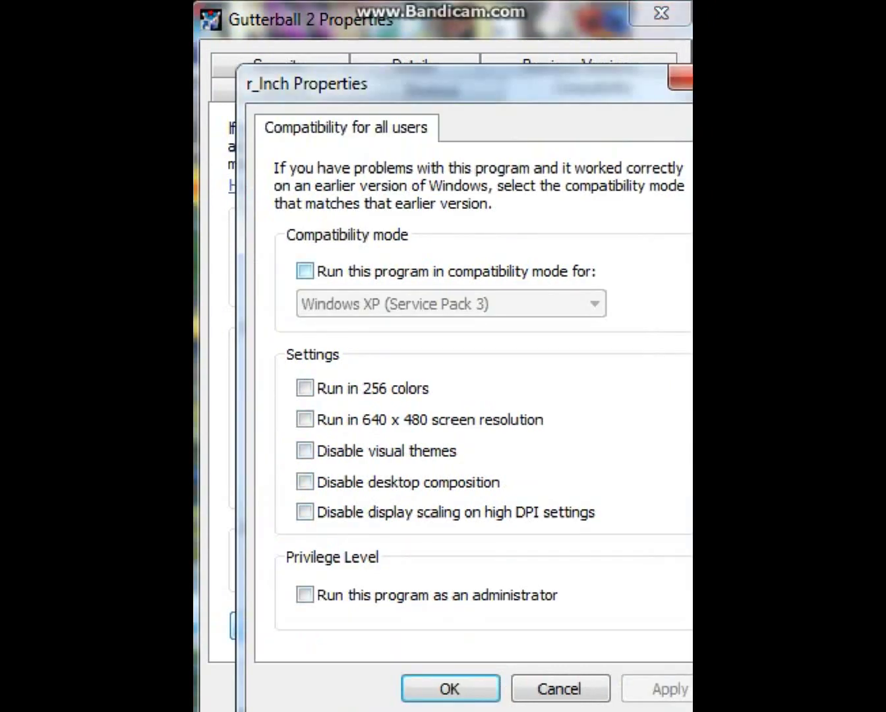
pyautogui.click(304, 271)
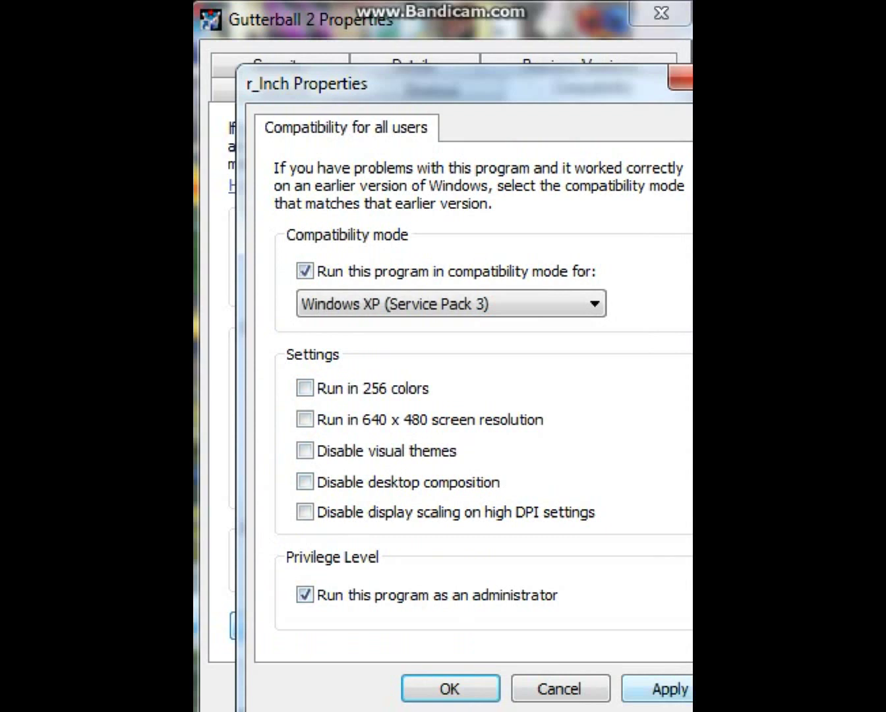
pyautogui.click(660, 689)
pyautogui.click(450, 690)
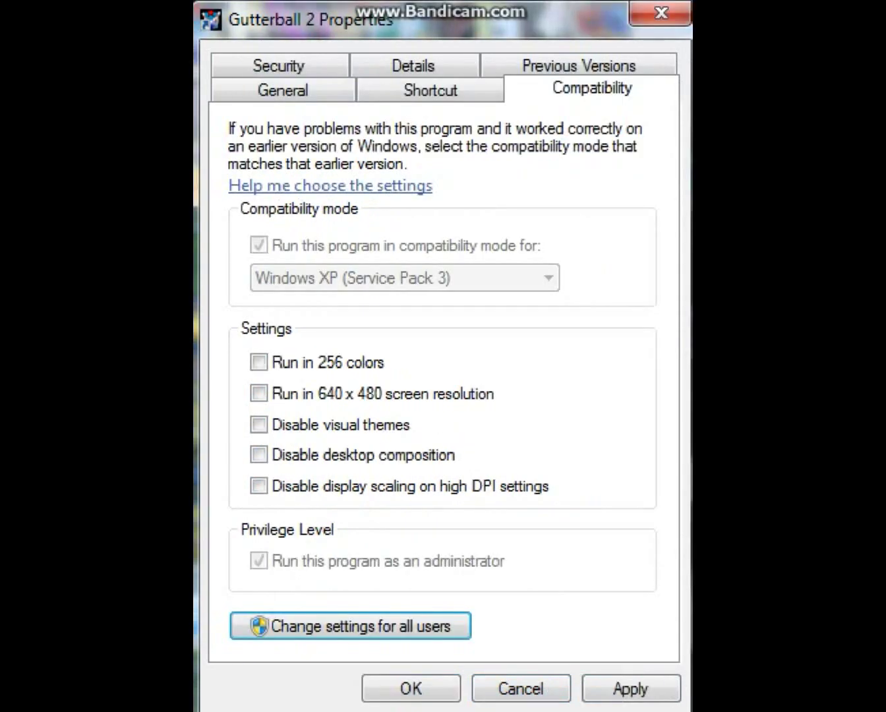
pyautogui.click(631, 689)
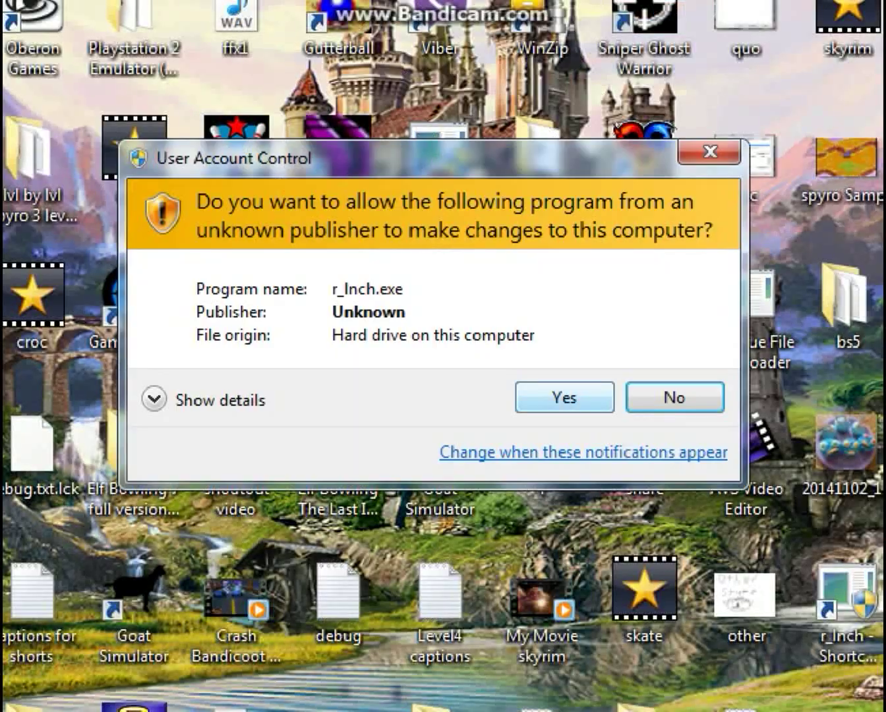
pyautogui.click(564, 397)
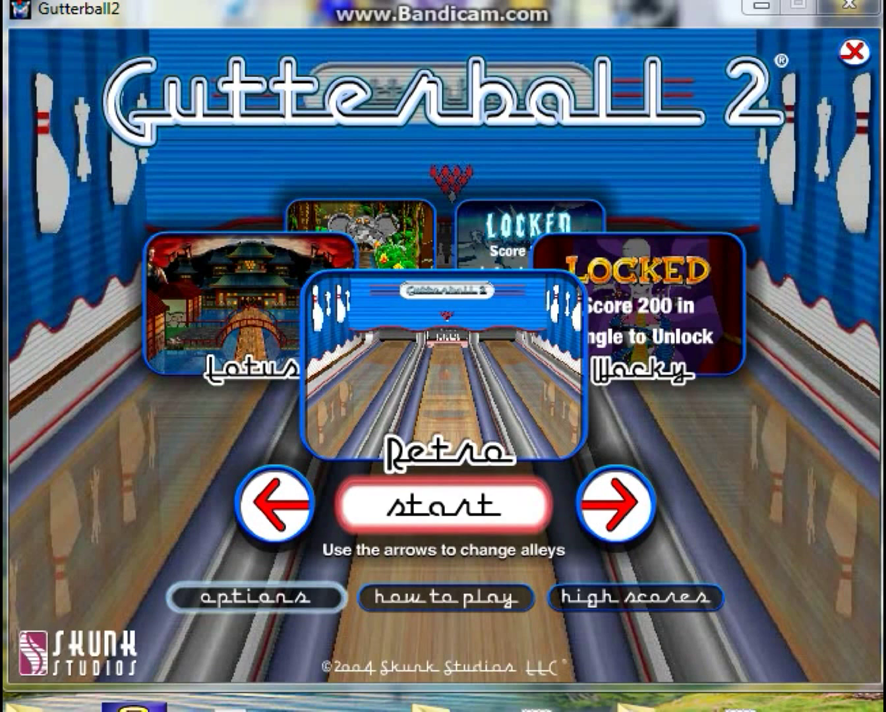
# - Review the Gutterball 2 options, return to the main menu, and start a game on the Jungle alley
pyautogui.click(255, 597)
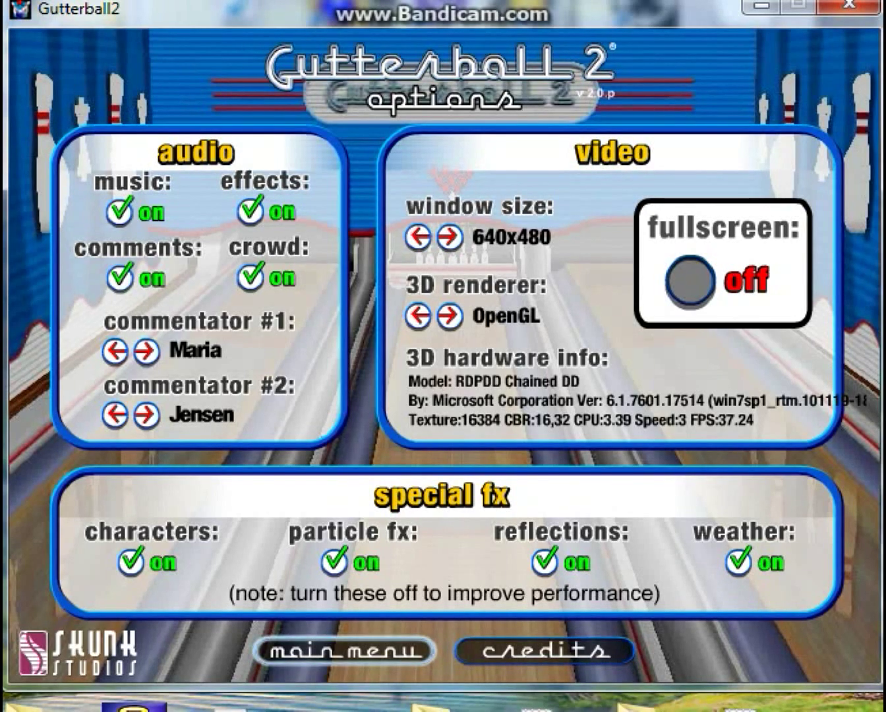
pyautogui.click(343, 651)
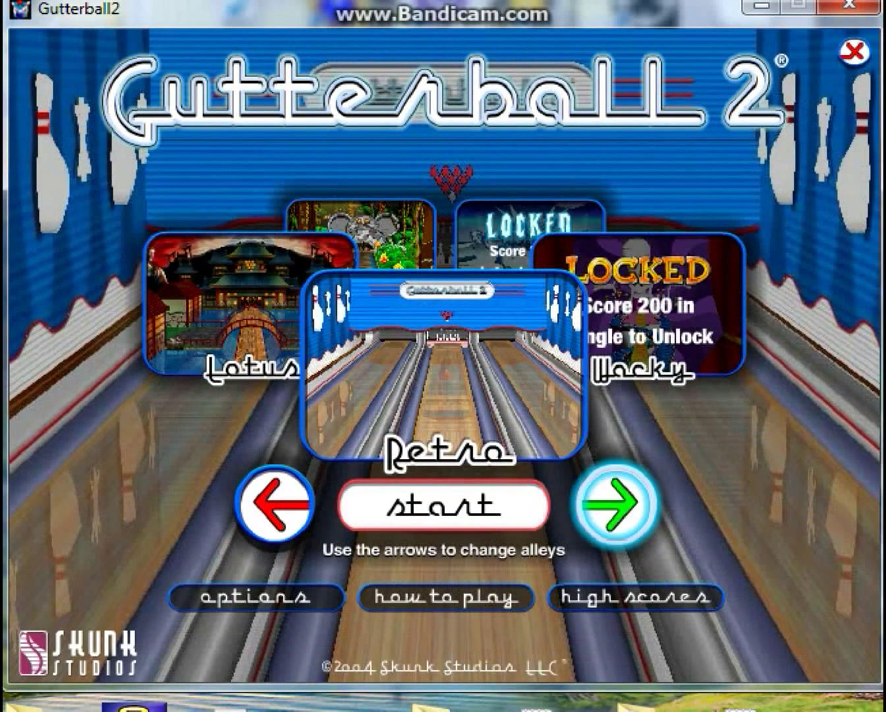
pyautogui.click(617, 505)
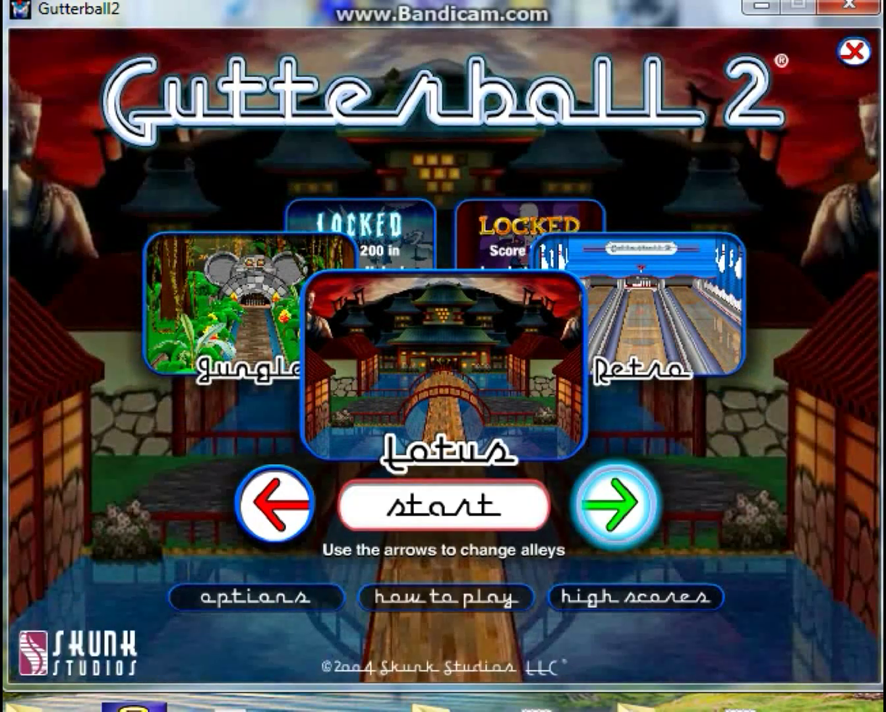
pyautogui.click(616, 505)
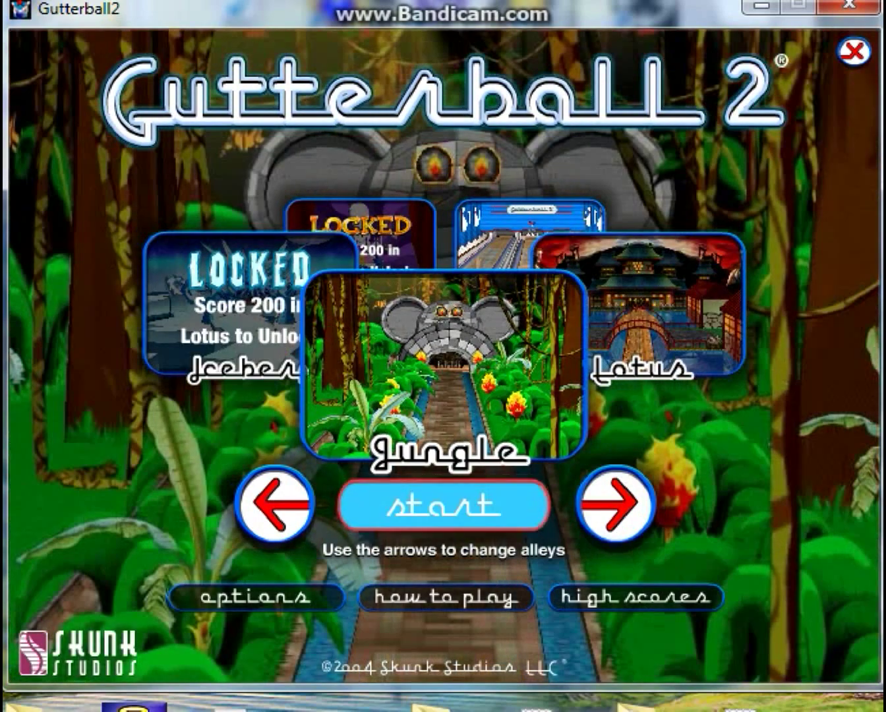
pyautogui.click(443, 506)
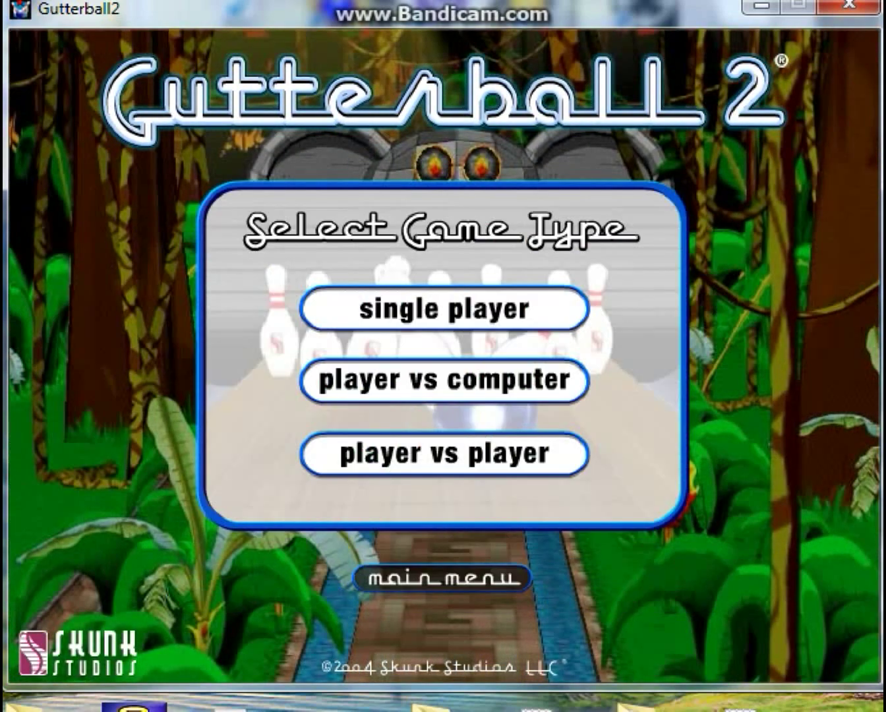
# - Set up a player vs computer match against Claire CPU and start bowling
pyautogui.click(443, 380)
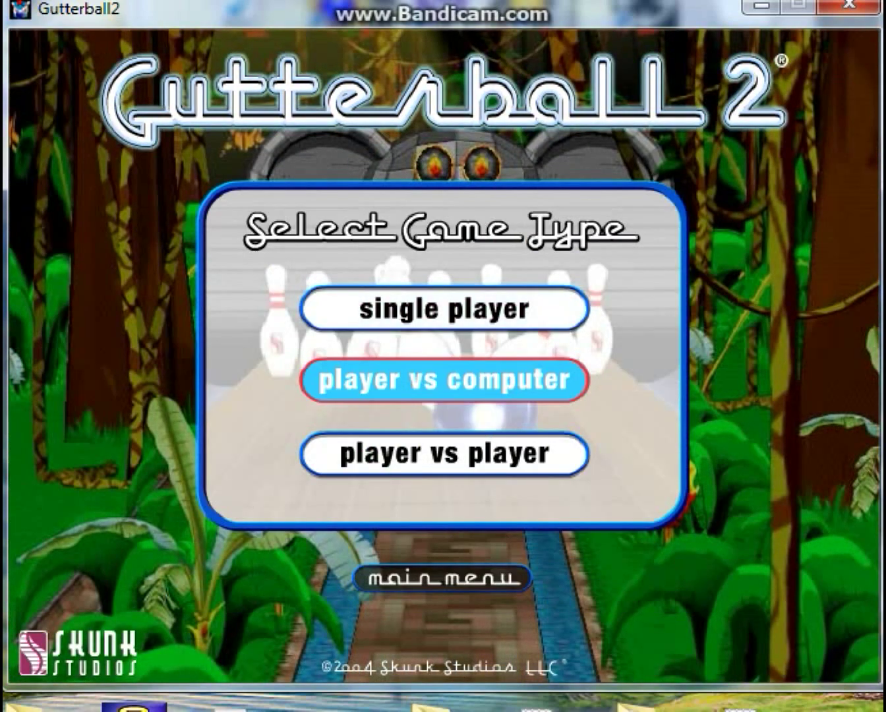
pyautogui.click(756, 613)
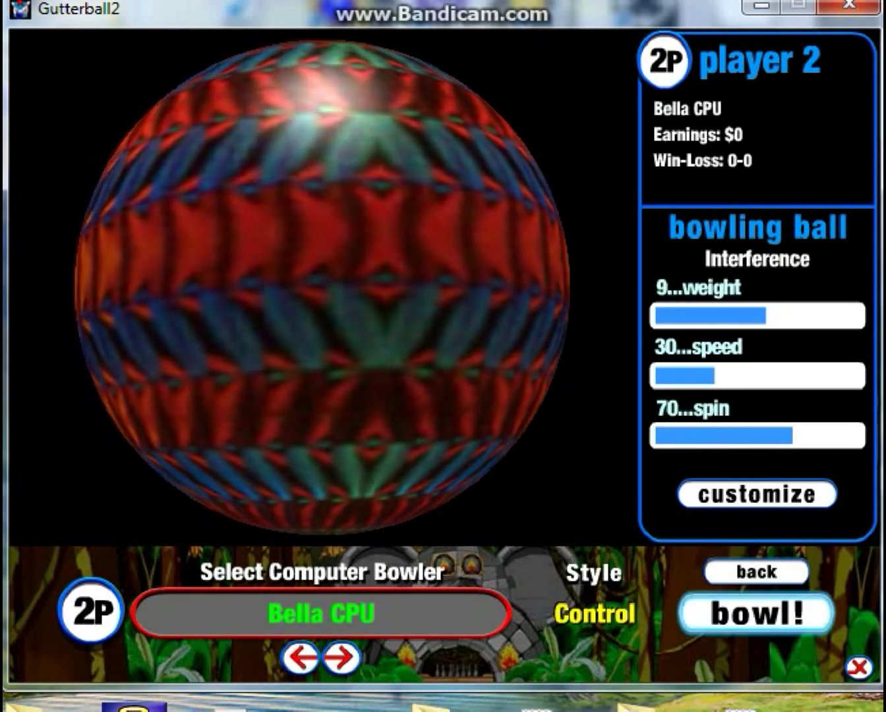
pyautogui.click(301, 658)
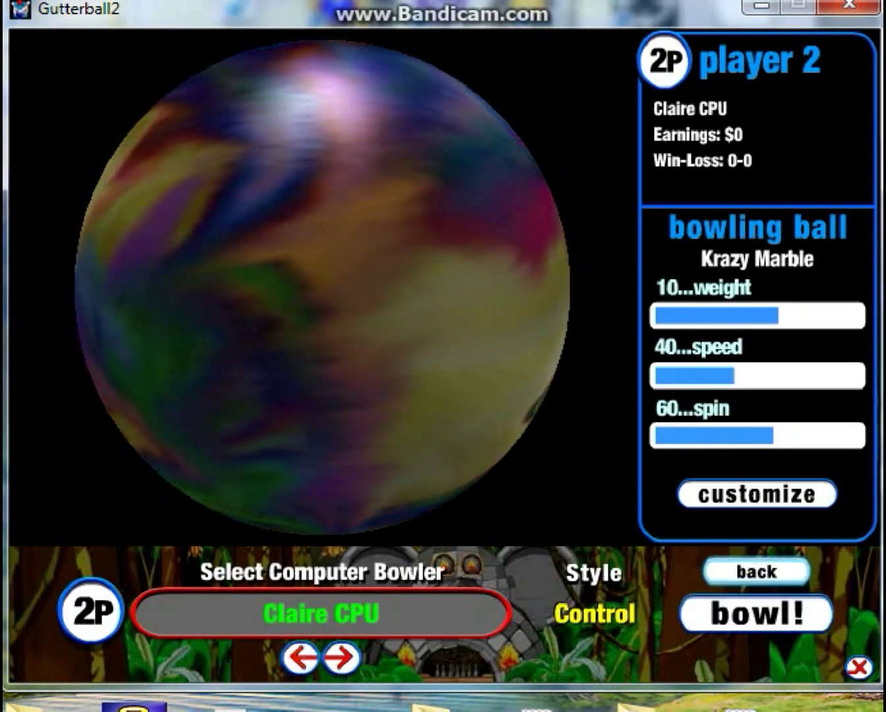
pyautogui.click(756, 614)
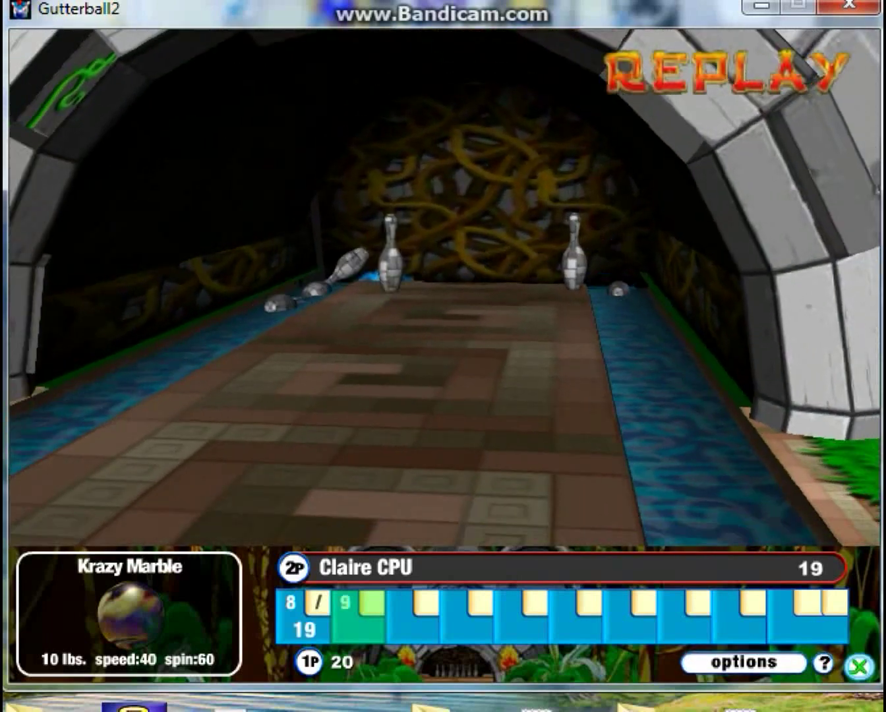
# - Exit the current Jungle game and return to the main menu
pyautogui.click(859, 667)
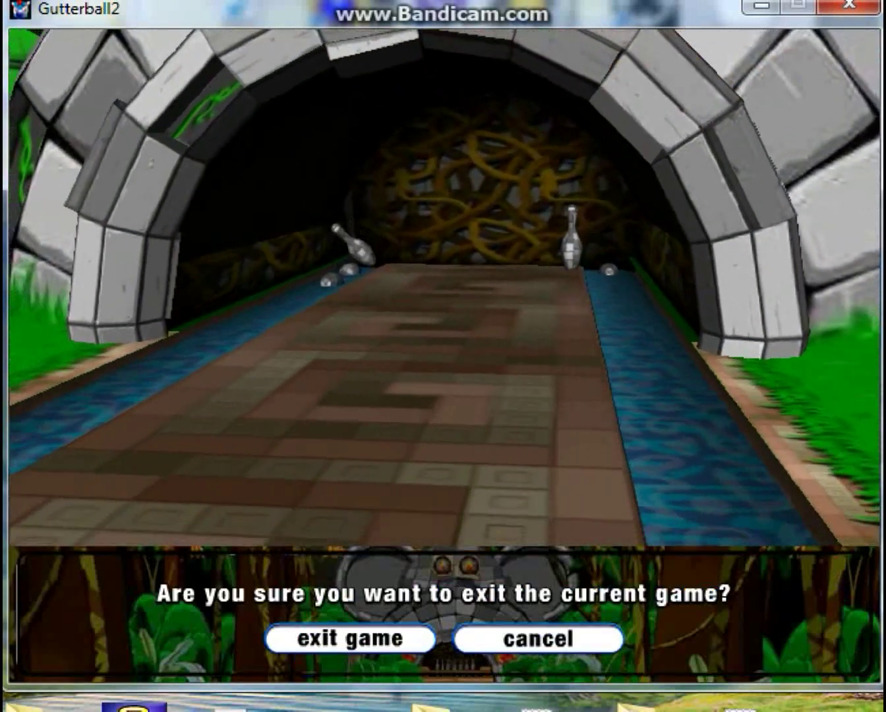
pyautogui.click(350, 639)
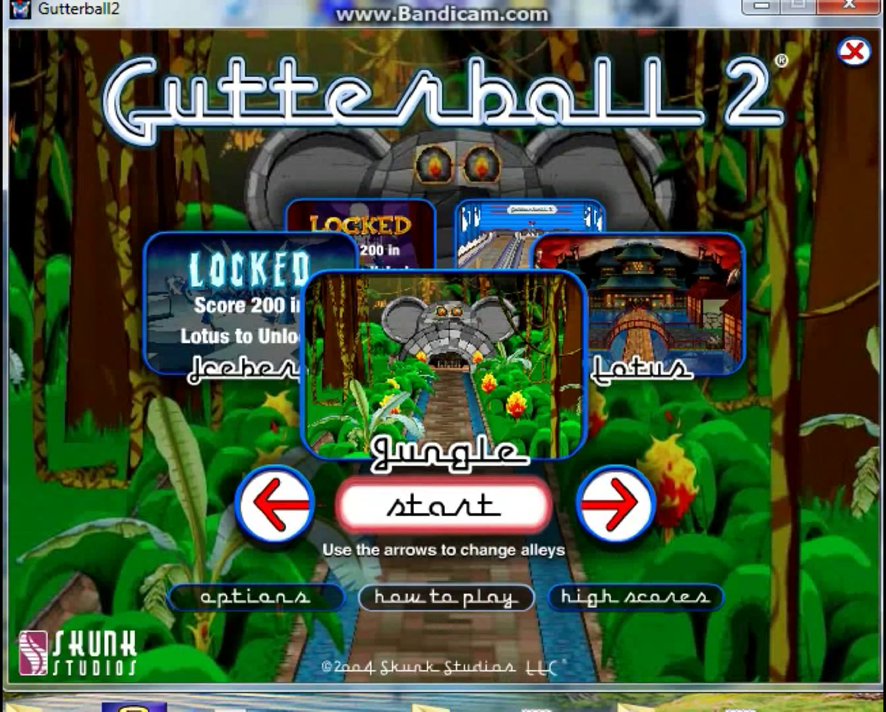